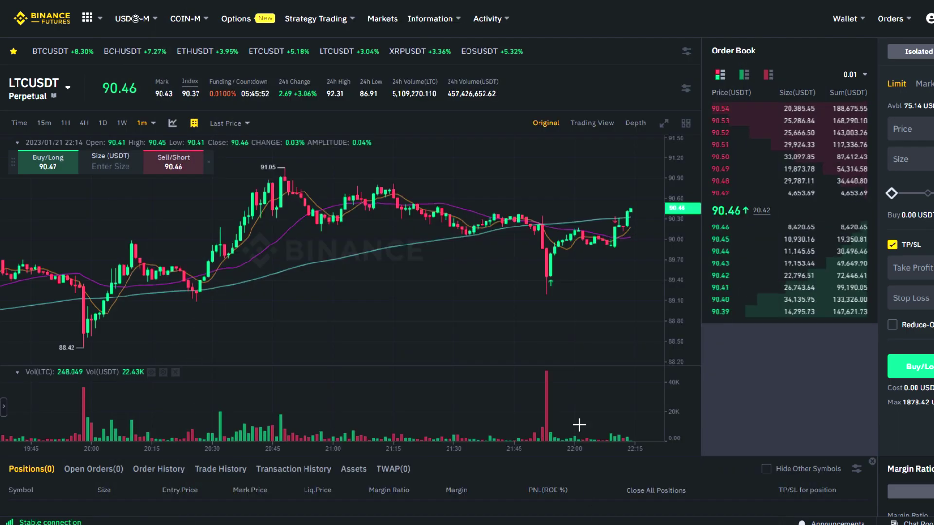
# - Check the home-page chart intervals, then start email or phone sign-up to reach the account dashboard
pyautogui.scroll(3, 513, 267)
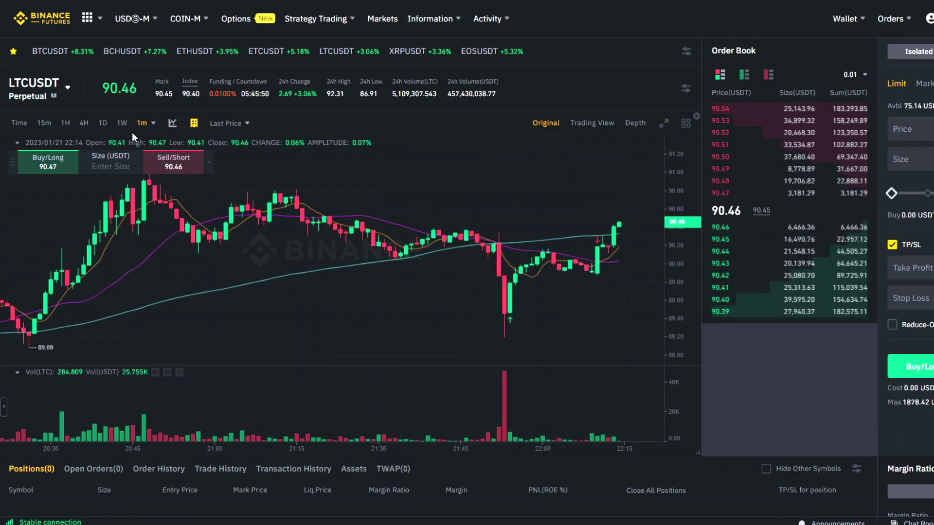
pyautogui.click(157, 127)
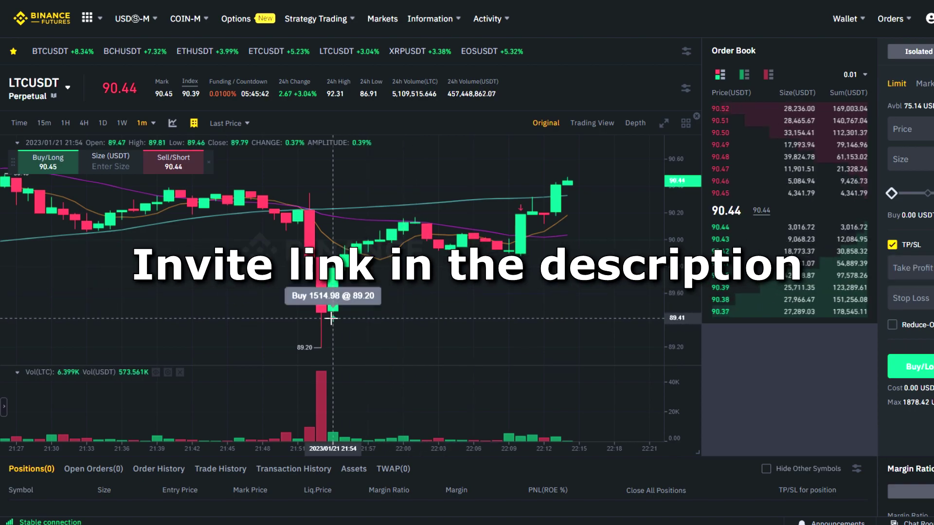
pyautogui.moveTo(521, 208)
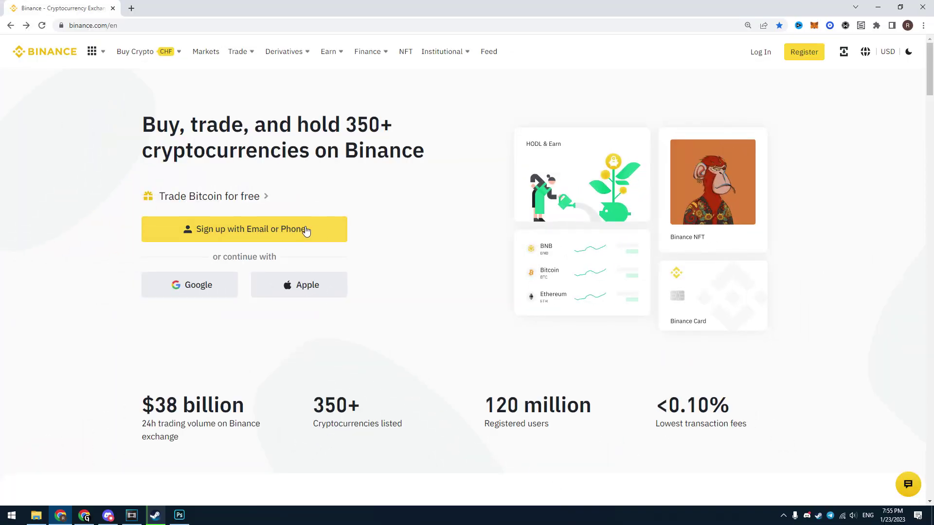
pyautogui.click(307, 231)
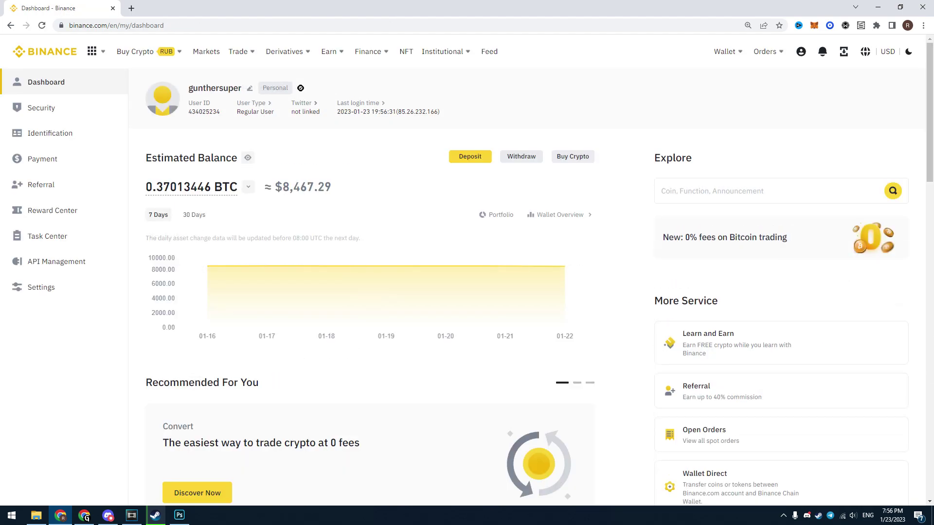
# - From the Futures wallet page, transfer 500 USDT from Spot into the USDⓈ-M Futures wallet
pyautogui.moveTo(727, 54)
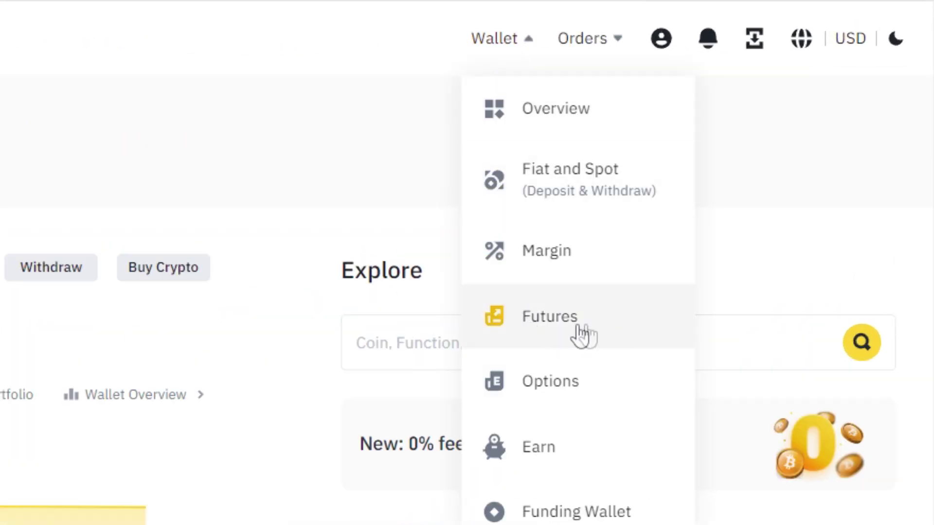
pyautogui.click(662, 326)
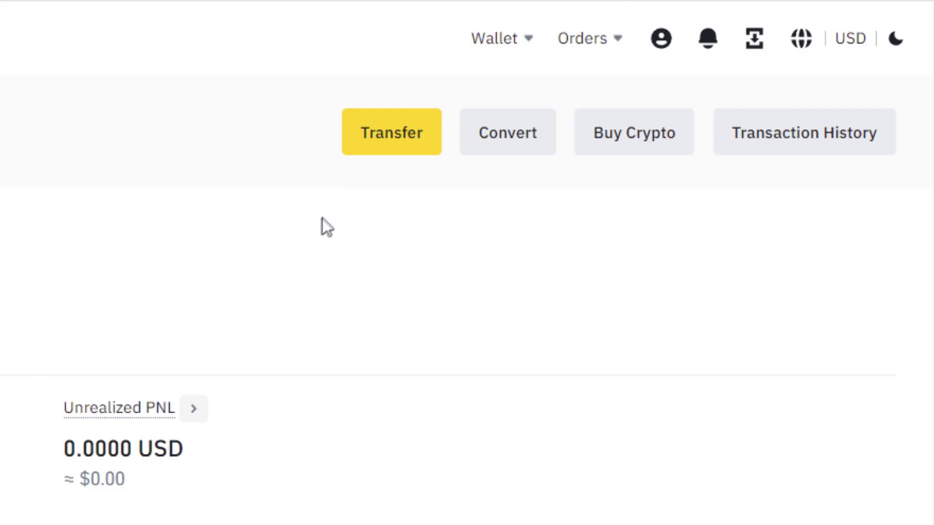
pyautogui.click(425, 141)
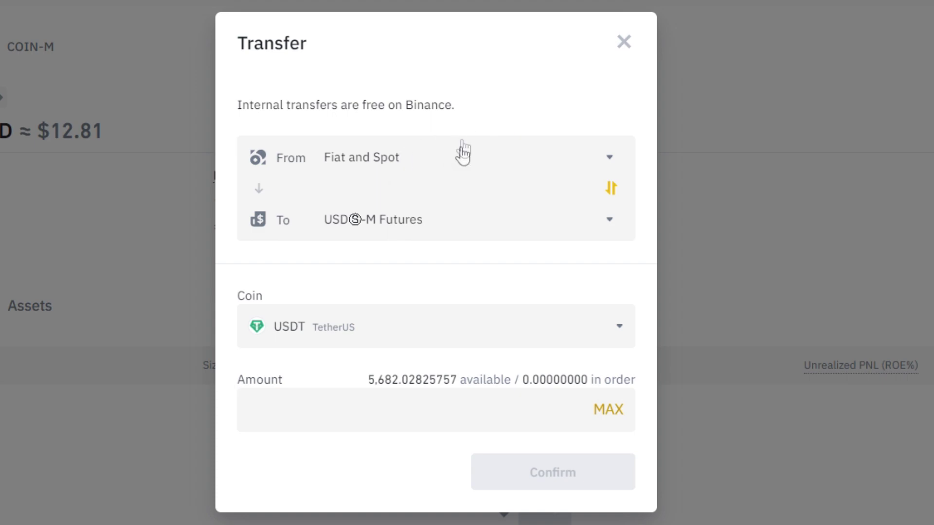
pyautogui.click(403, 421)
pyautogui.write('500')
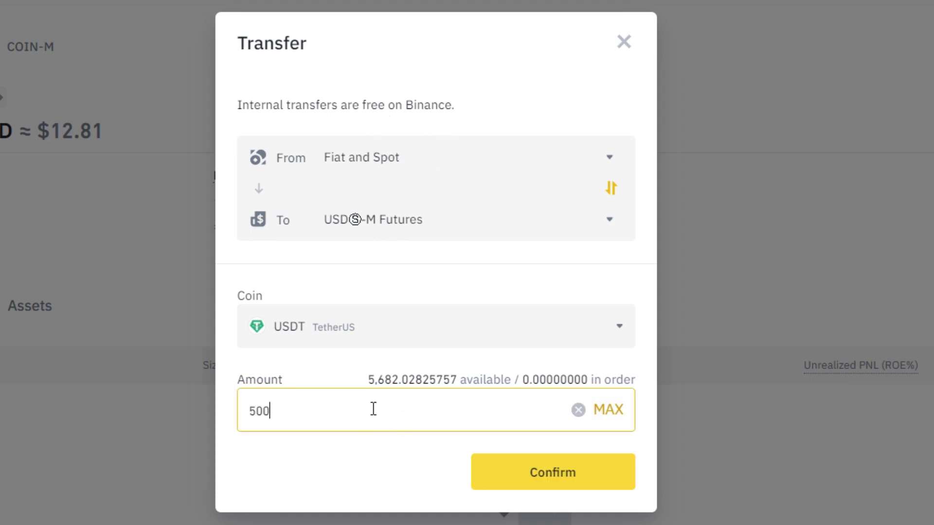
pyautogui.press('Return')
pyautogui.moveTo(286, 87)
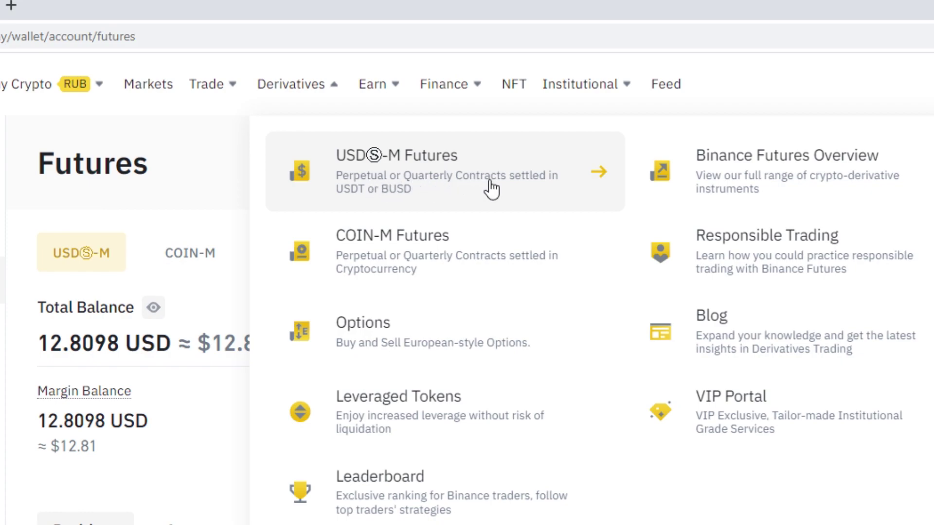
# - Open USDⓈ-M Futures trading for the BTCUSDT perpetual contract
pyautogui.click(491, 189)
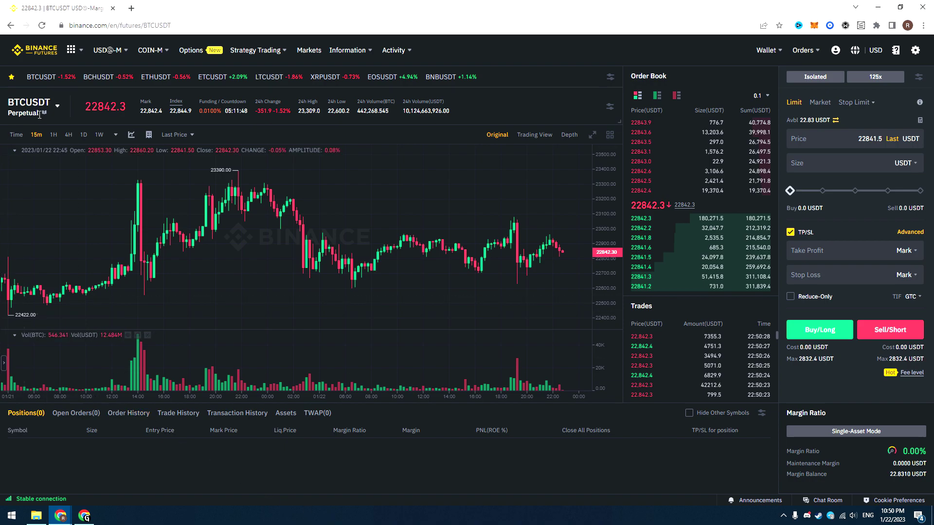
# - Star TRXUSDT in the symbol list to add it to favourite contracts
pyautogui.moveTo(40, 115)
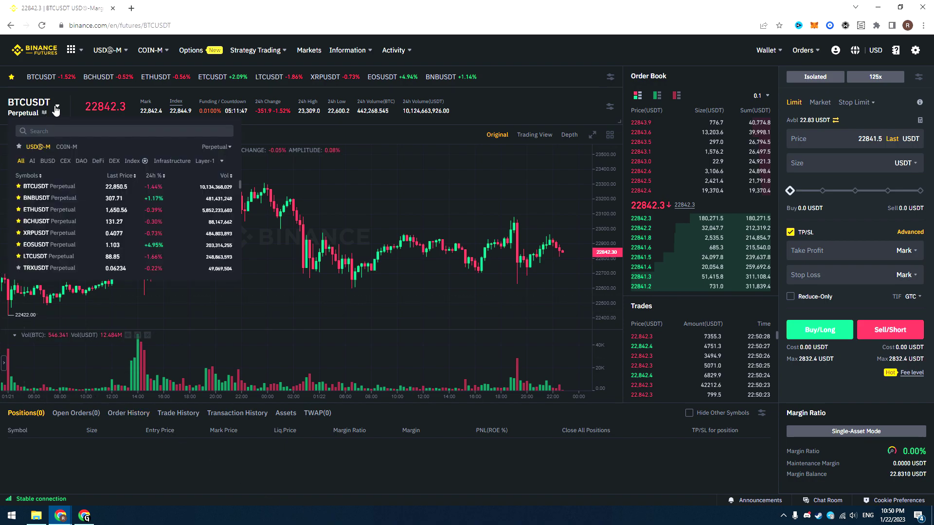
pyautogui.scroll(-2, 52, 229)
pyautogui.scroll(2, 118, 340)
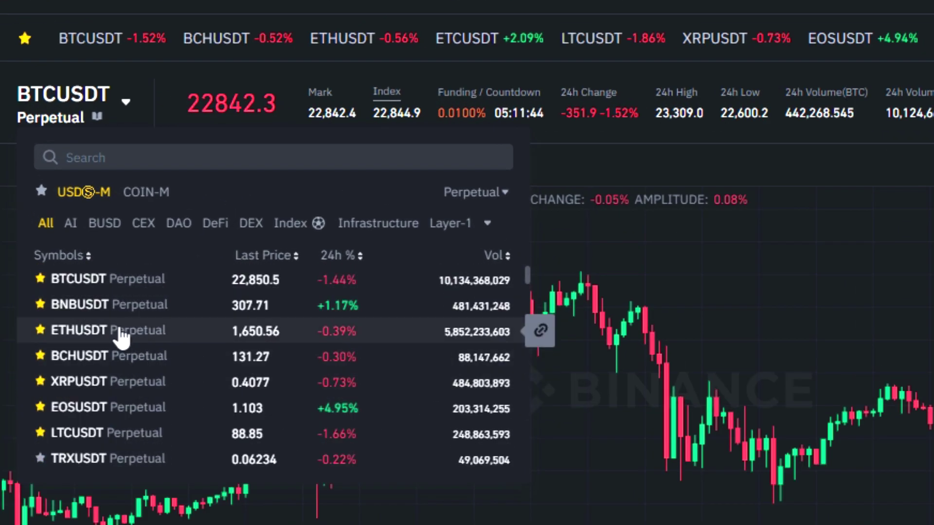
pyautogui.scroll(-2, 125, 392)
pyautogui.click(40, 351)
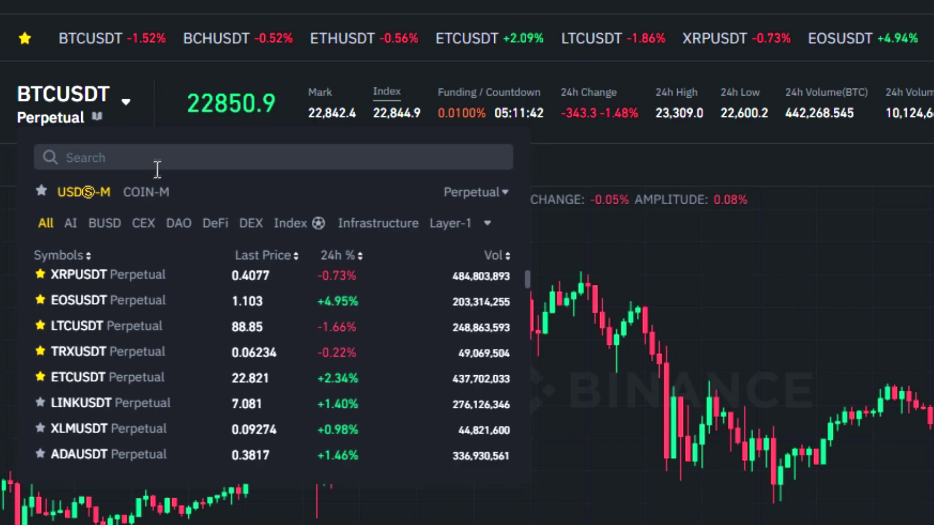
# - Flip through BCHUSDT, ETHUSDT and ETCUSDT, then return to BTCUSDT and highlight its mark price
pyautogui.click(204, 43)
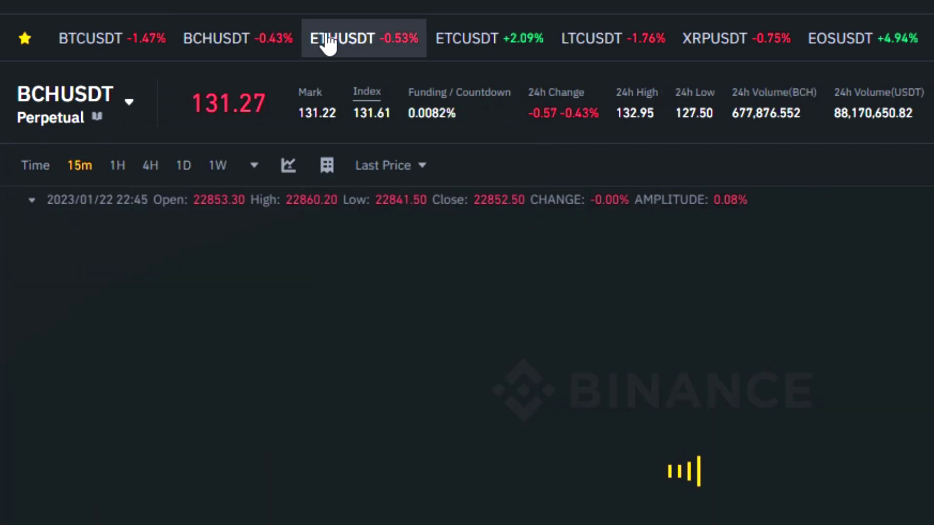
pyautogui.click(334, 42)
pyautogui.click(489, 42)
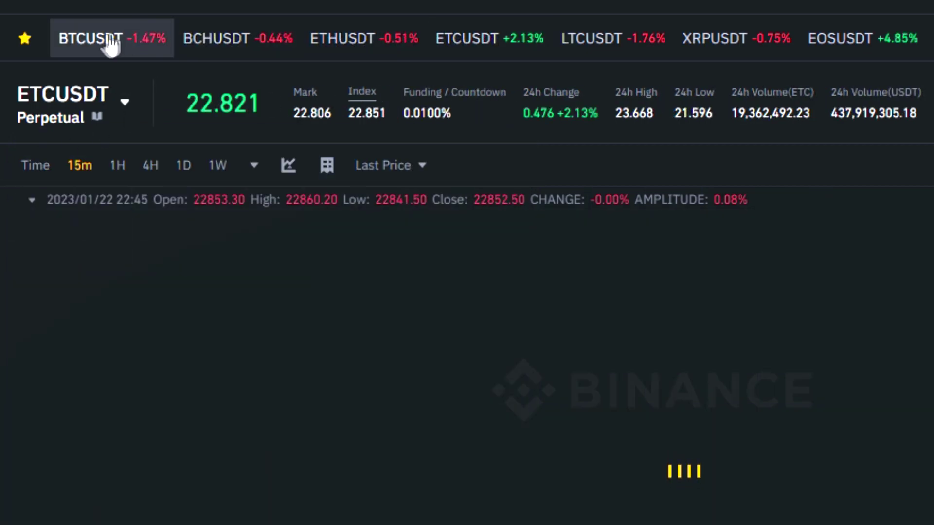
pyautogui.click(112, 40)
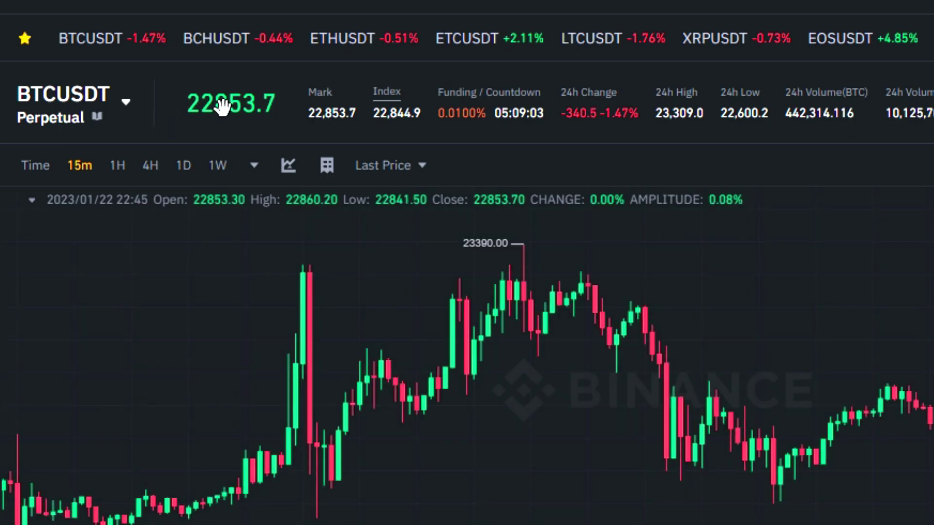
pyautogui.moveTo(304, 87); pyautogui.dragTo(356, 117)
pyautogui.click(356, 116)
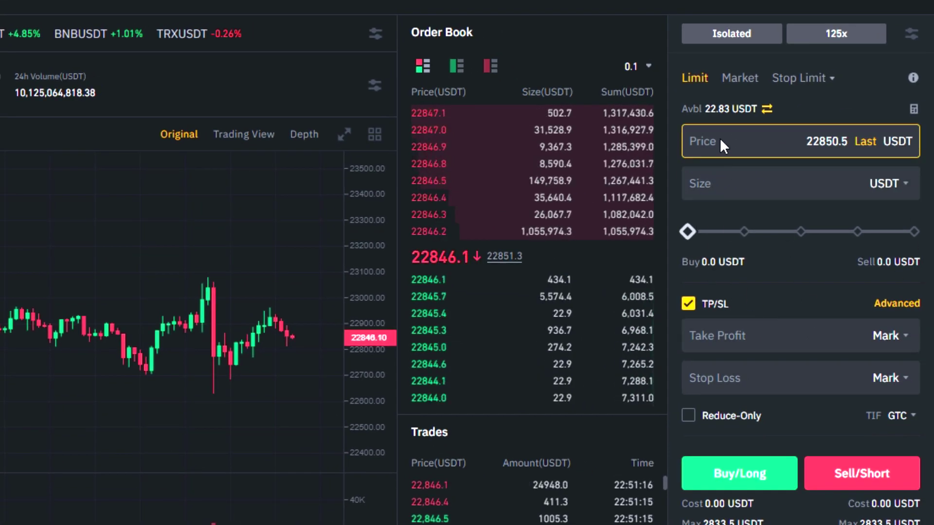
# - Fill the limit order with last price 22845.2 and set the size slider to about 45%
pyautogui.click(865, 142)
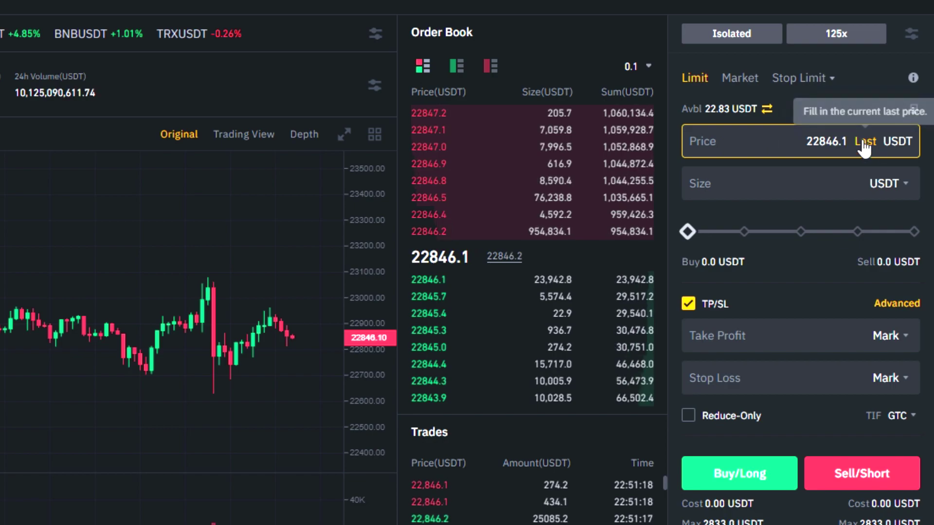
pyautogui.click(865, 142)
pyautogui.doubleClick(806, 139)
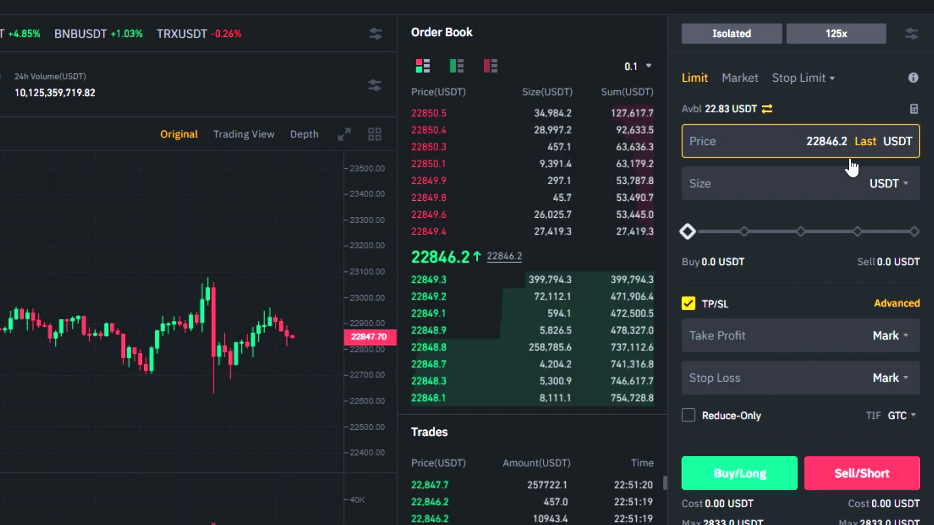
pyautogui.click(740, 80)
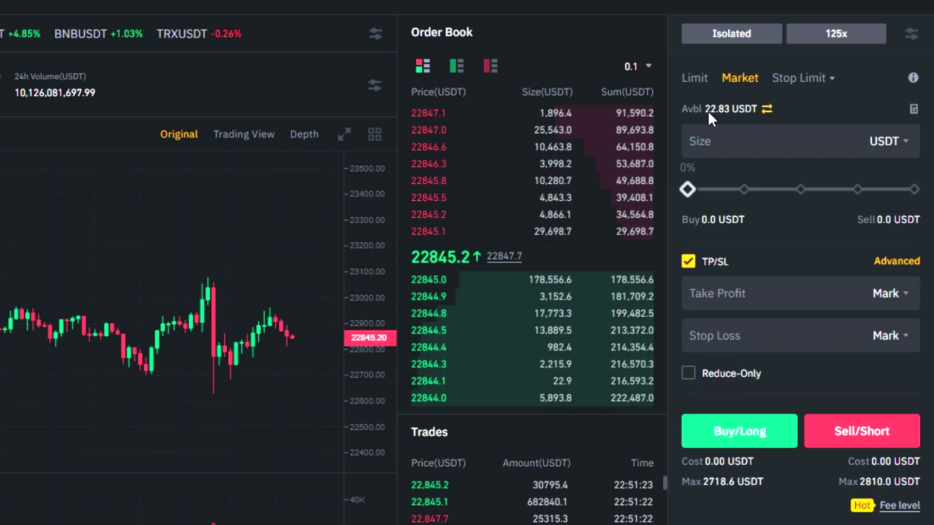
pyautogui.click(696, 78)
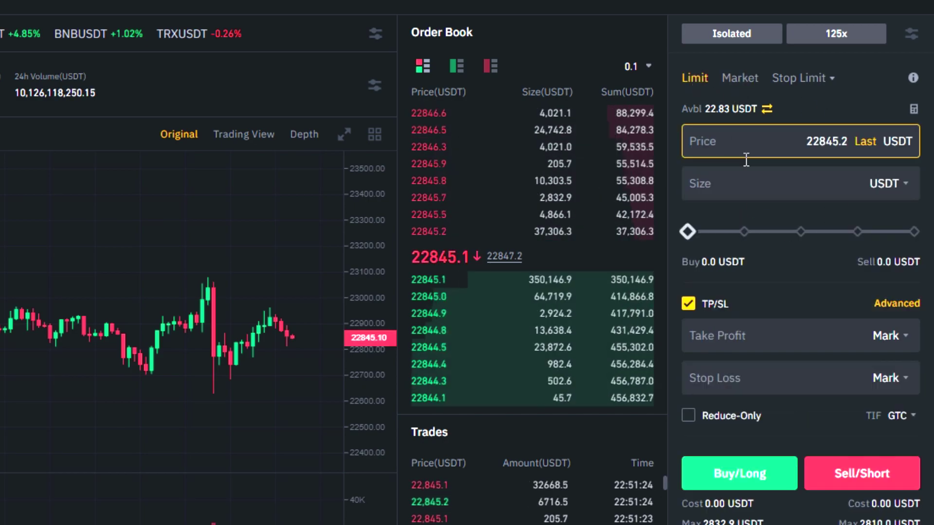
pyautogui.click(725, 184)
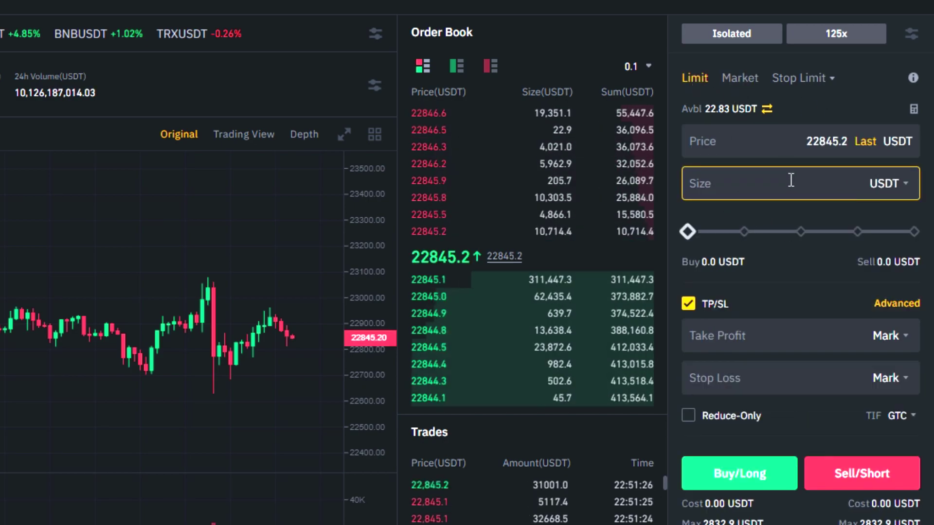
pyautogui.moveTo(687, 232); pyautogui.dragTo(800, 232)
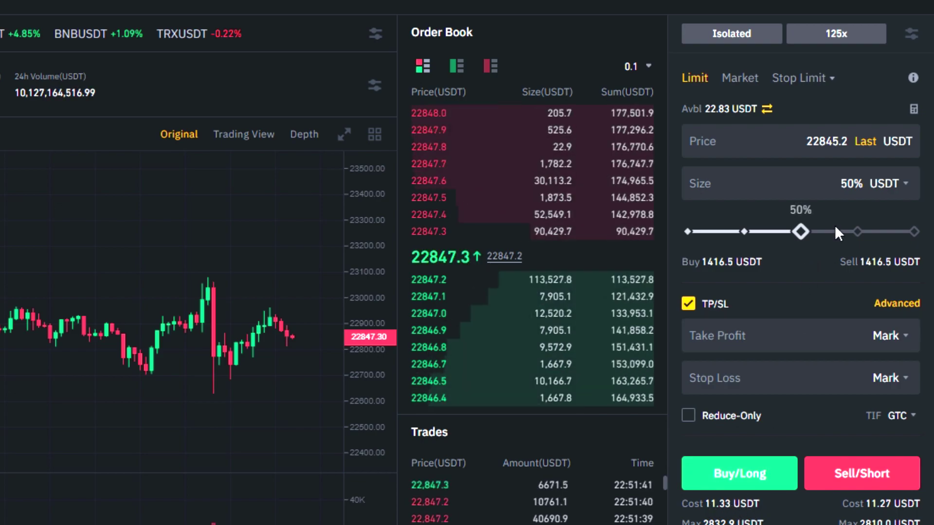
pyautogui.moveTo(800, 231); pyautogui.dragTo(788, 231)
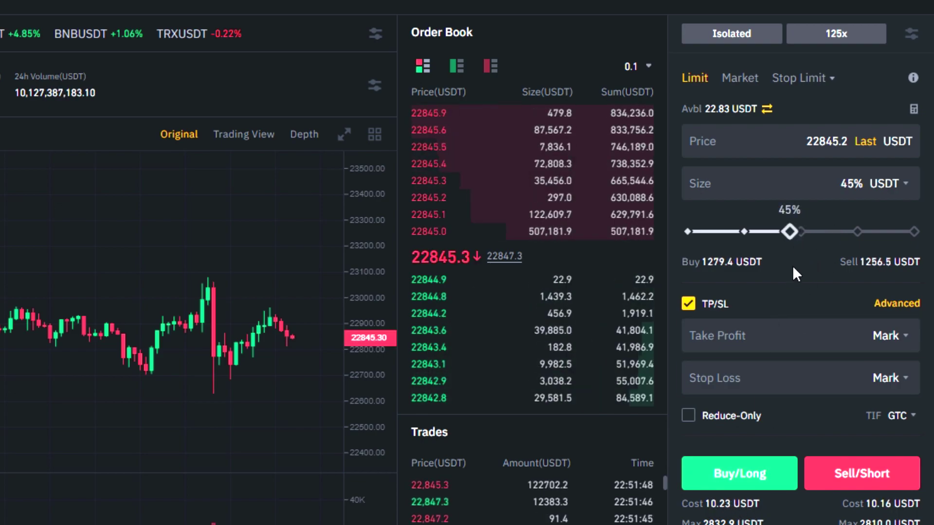
pyautogui.click(737, 35)
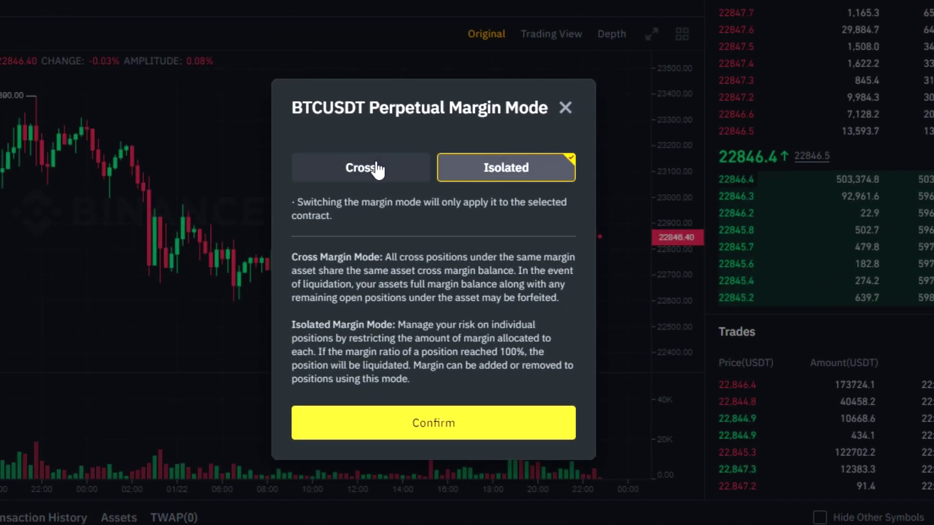
pyautogui.click(372, 169)
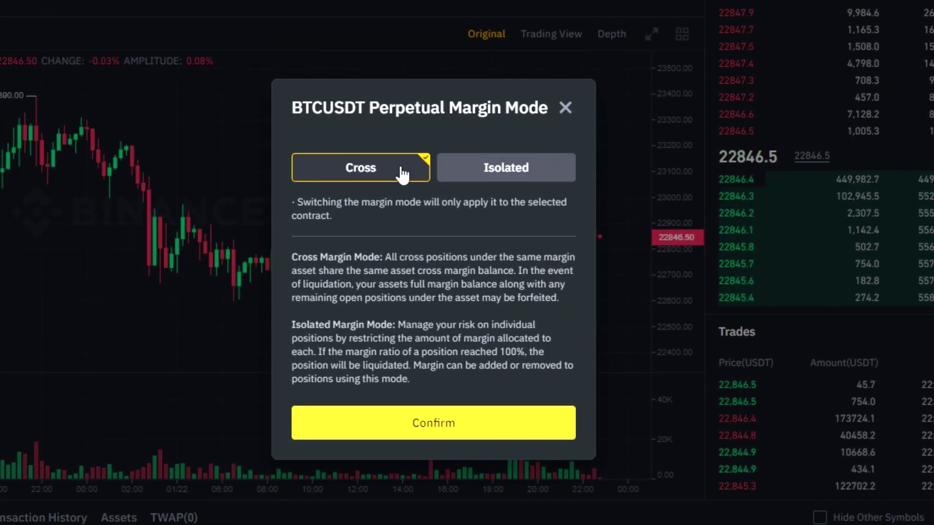
pyautogui.click(510, 171)
pyautogui.click(370, 171)
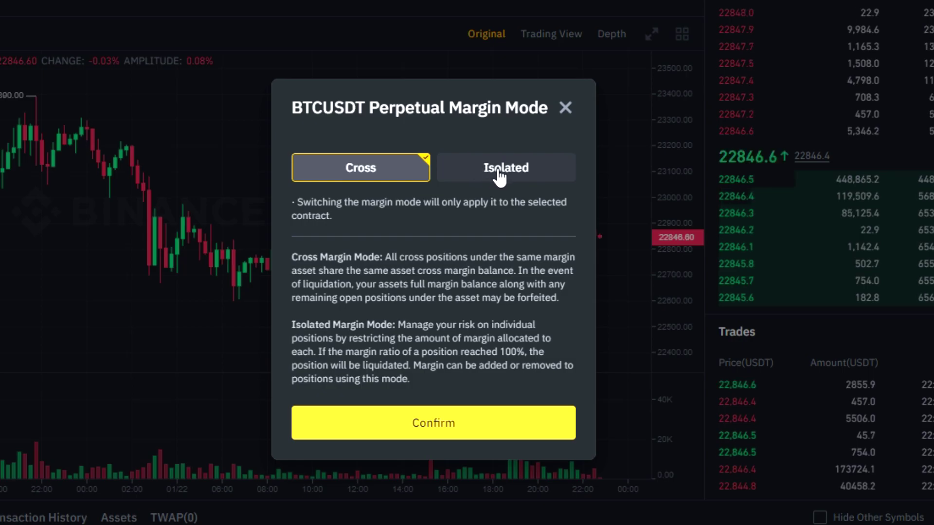
pyautogui.click(541, 179)
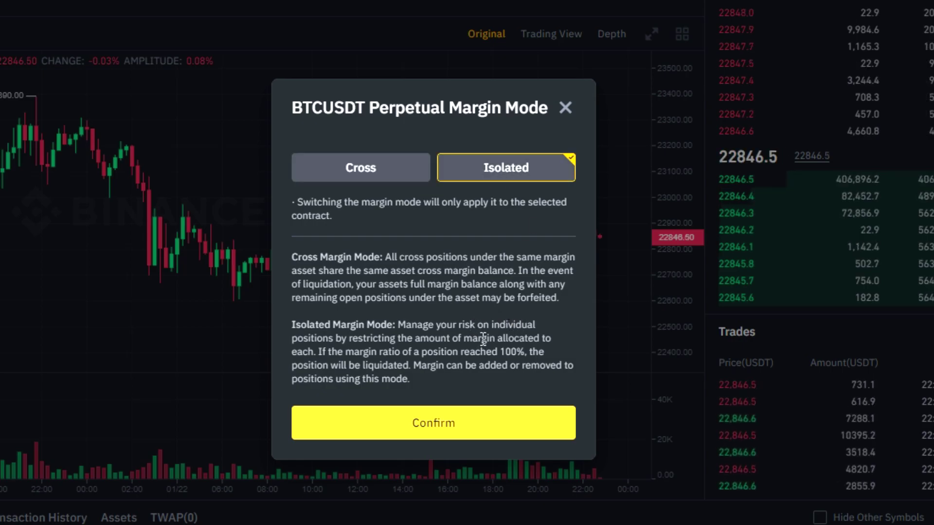
pyautogui.click(521, 437)
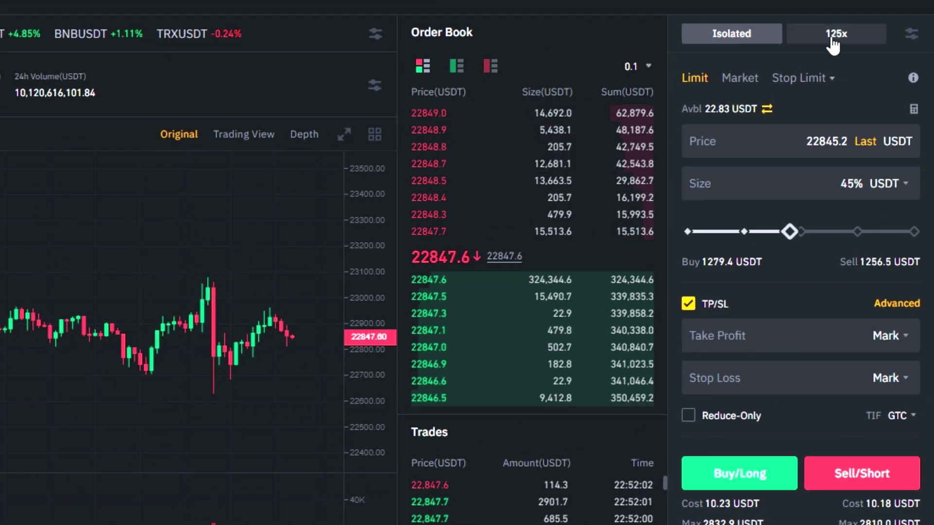
# - Reconfirm BTCUSDT leverage at 125x, then view the 25x leverage setting and close it unchanged
pyautogui.click(832, 33)
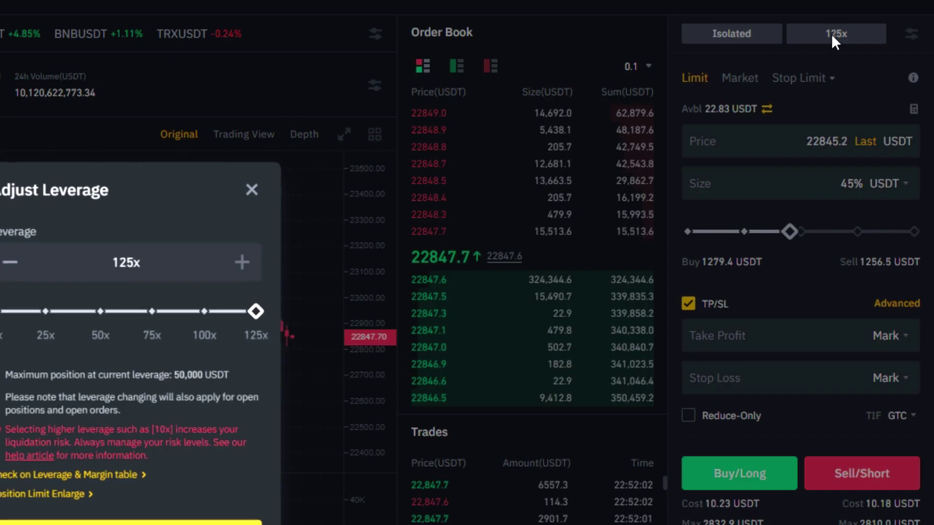
pyautogui.moveTo(262, 306); pyautogui.dragTo(57, 304)
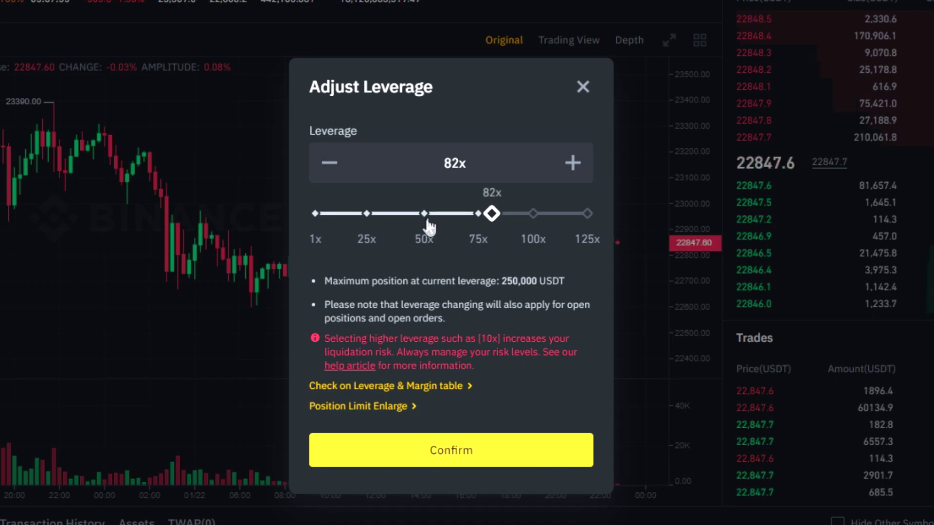
pyautogui.moveTo(383, 212); pyautogui.dragTo(586, 217)
pyautogui.click(553, 450)
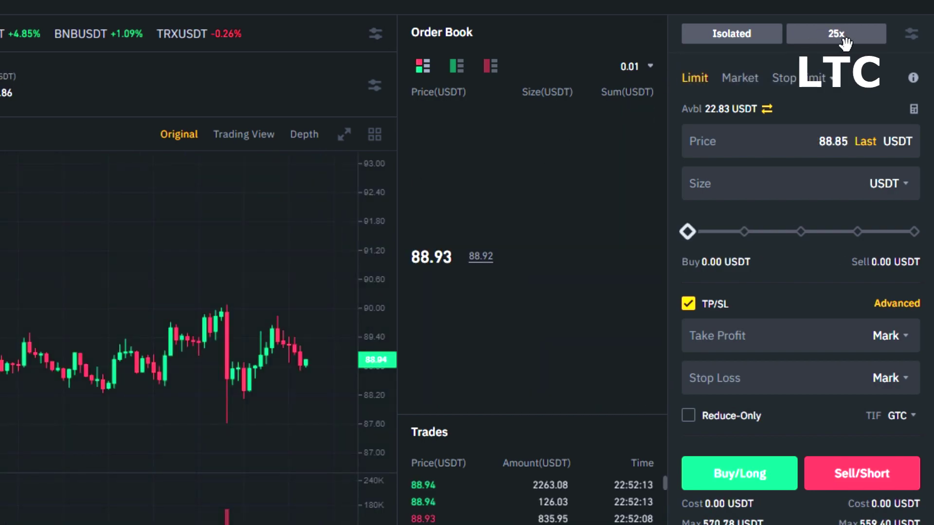
pyautogui.click(846, 43)
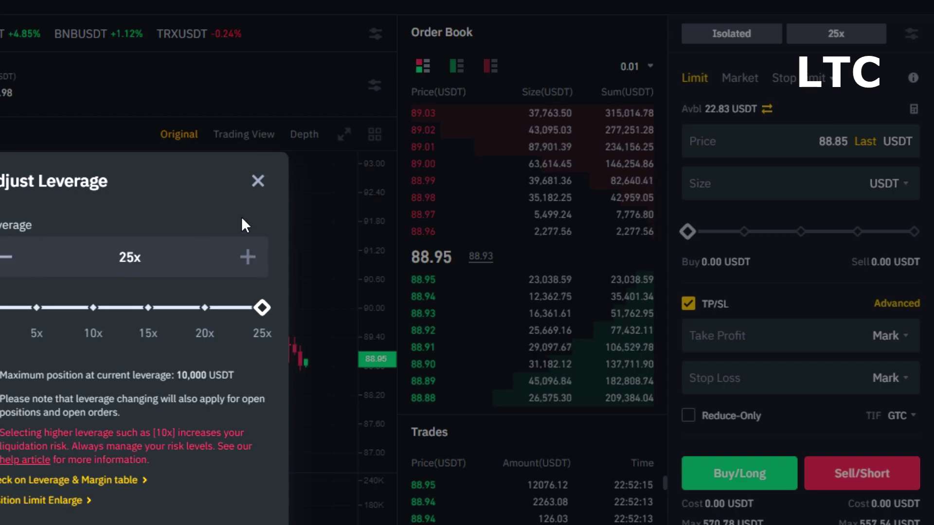
pyautogui.click(258, 183)
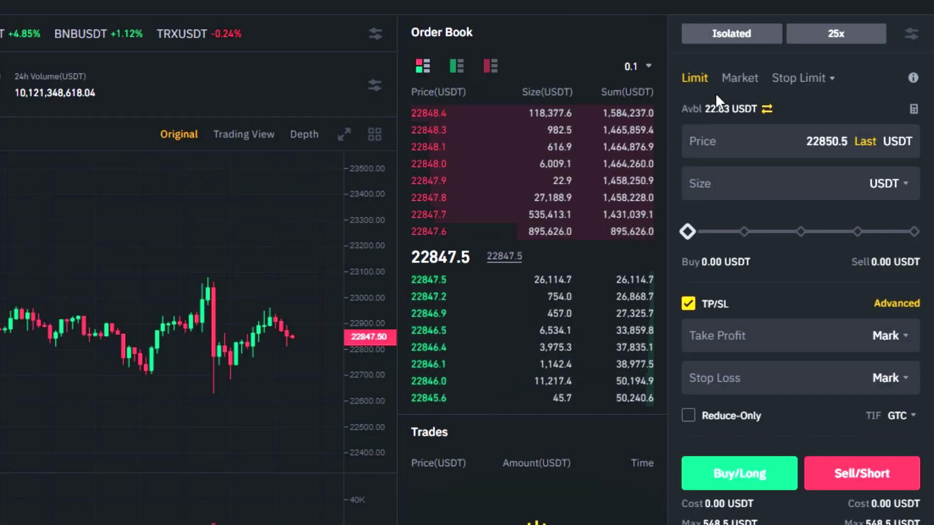
# - Set the take-profit trigger price type to Last
pyautogui.click(790, 232)
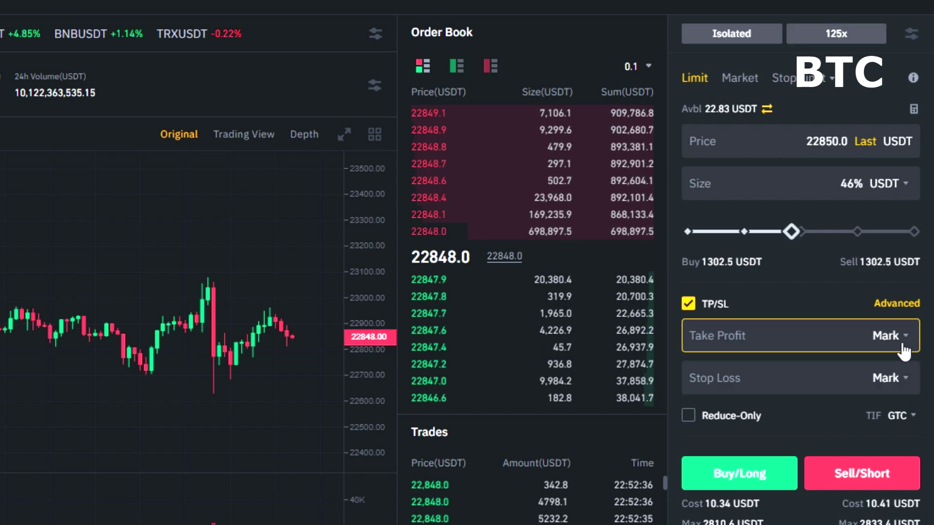
pyautogui.click(890, 378)
pyautogui.click(896, 389)
pyautogui.click(906, 348)
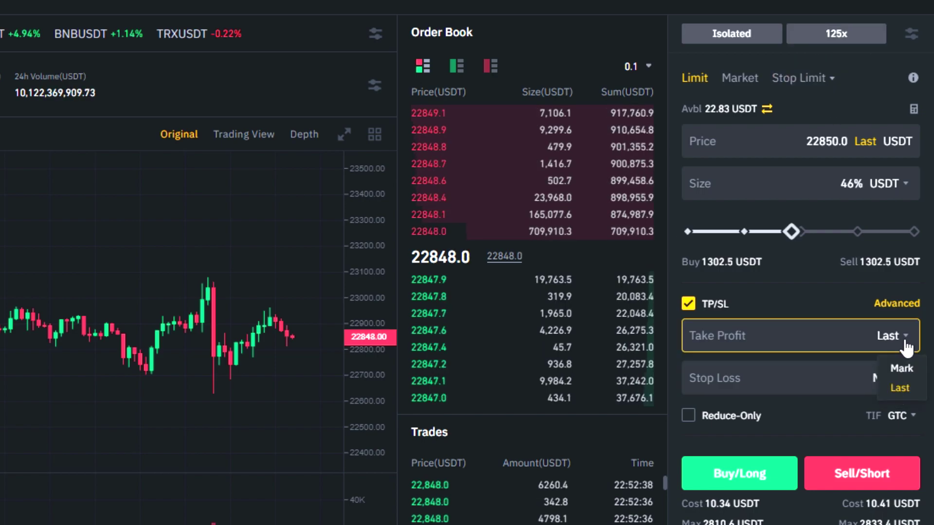
# - In the advanced TP/SL dialog, enter a 10% take-profit gain on the long side
pyautogui.click(898, 304)
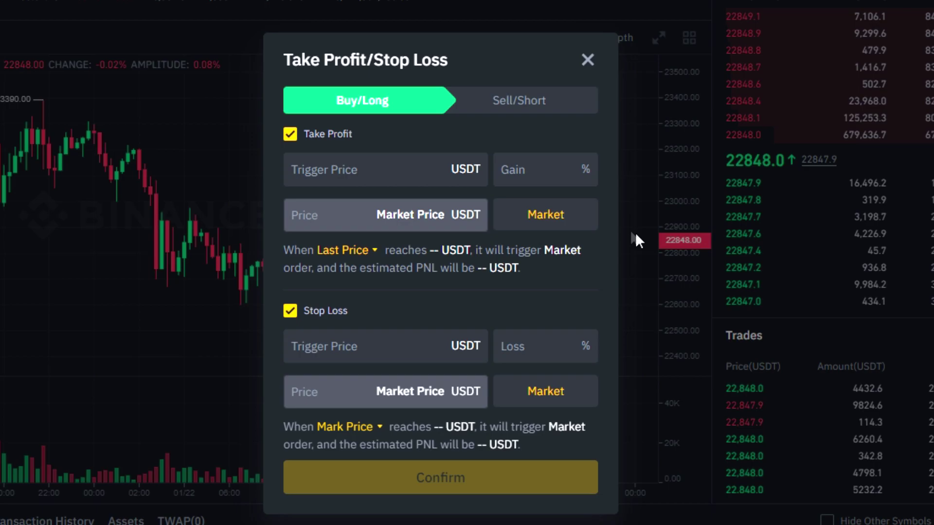
pyautogui.click(446, 156)
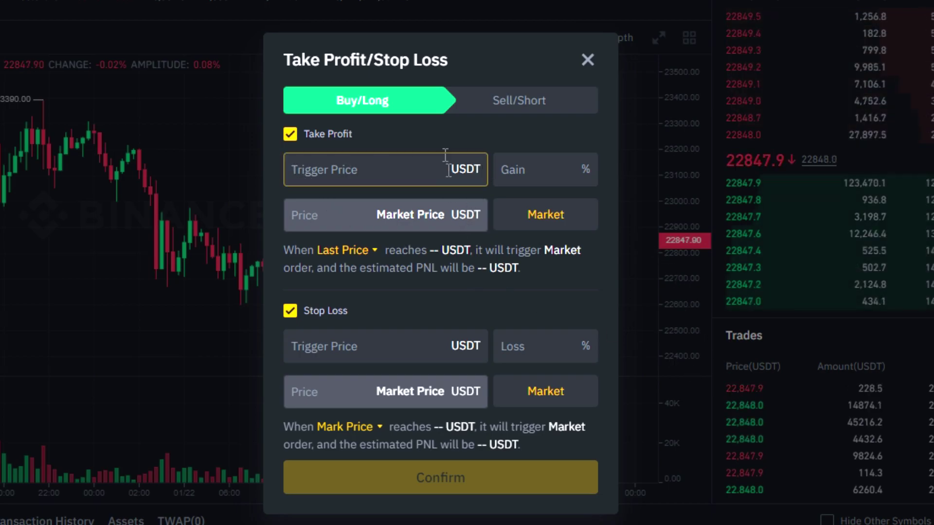
pyautogui.click(486, 104)
pyautogui.click(358, 100)
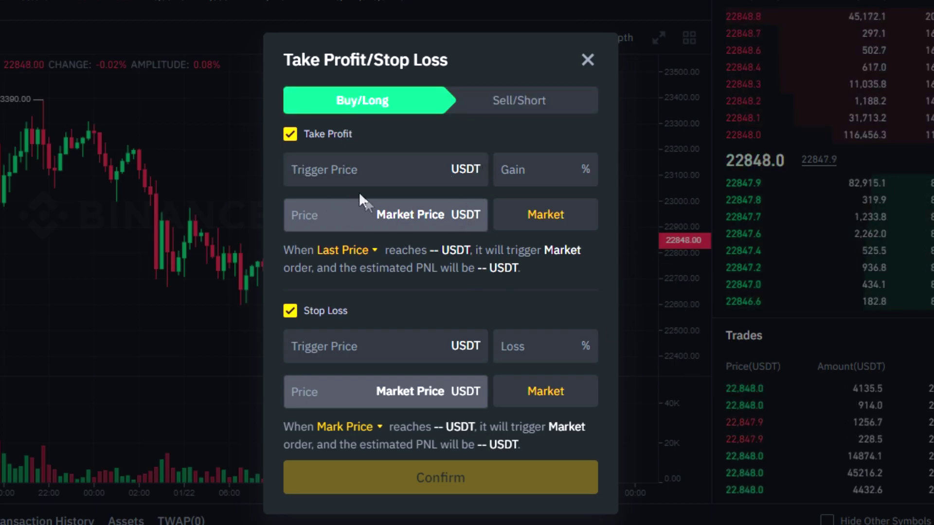
pyautogui.click(541, 162)
pyautogui.write('10')
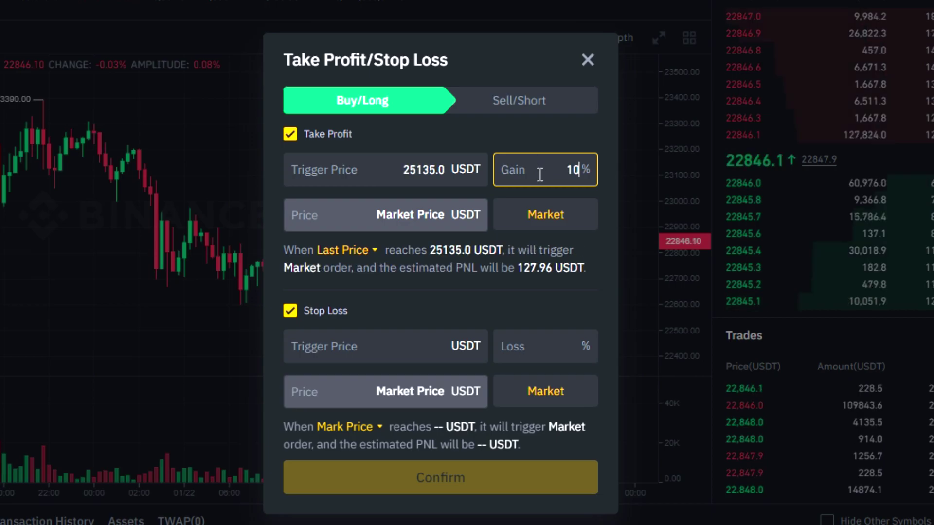
pyautogui.click(538, 346)
# - Enter a 5% stop loss, confirm the TP/SL, and place the BTCUSDT long order
pyautogui.write('5')
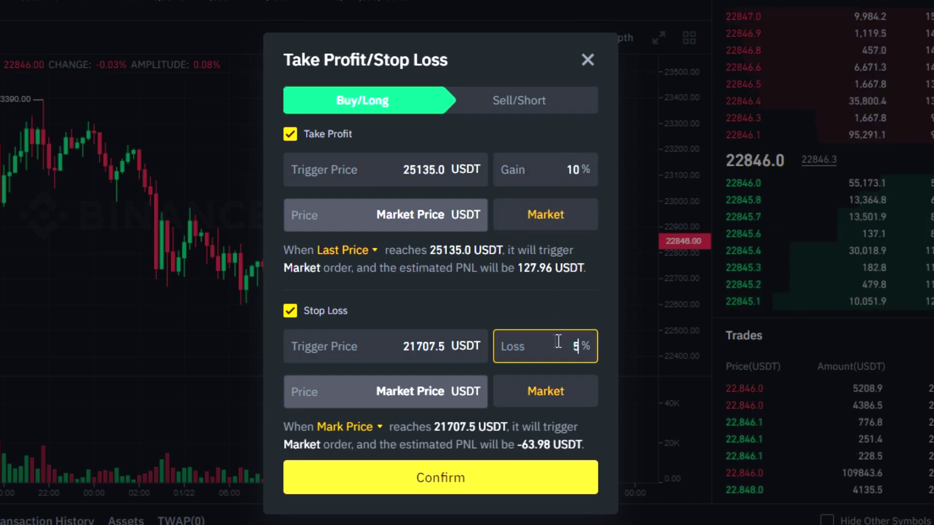
pyautogui.click(472, 483)
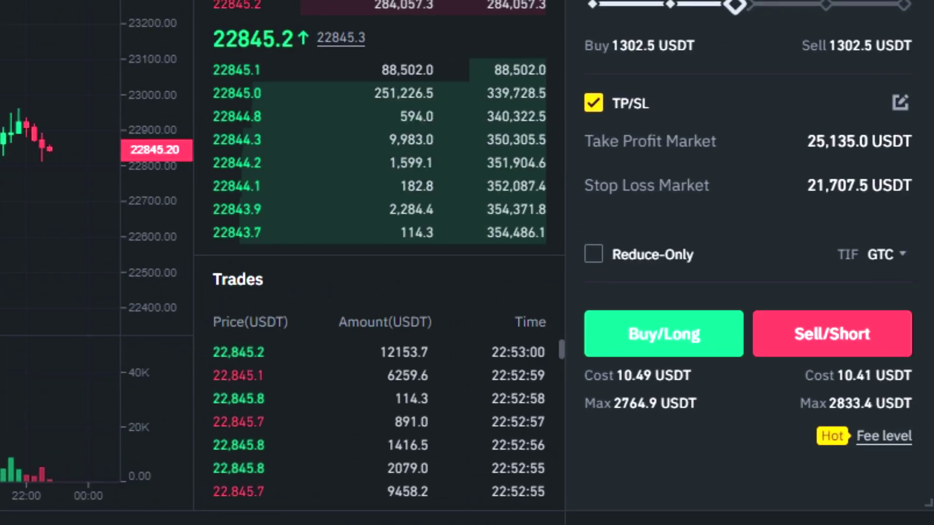
pyautogui.click(680, 342)
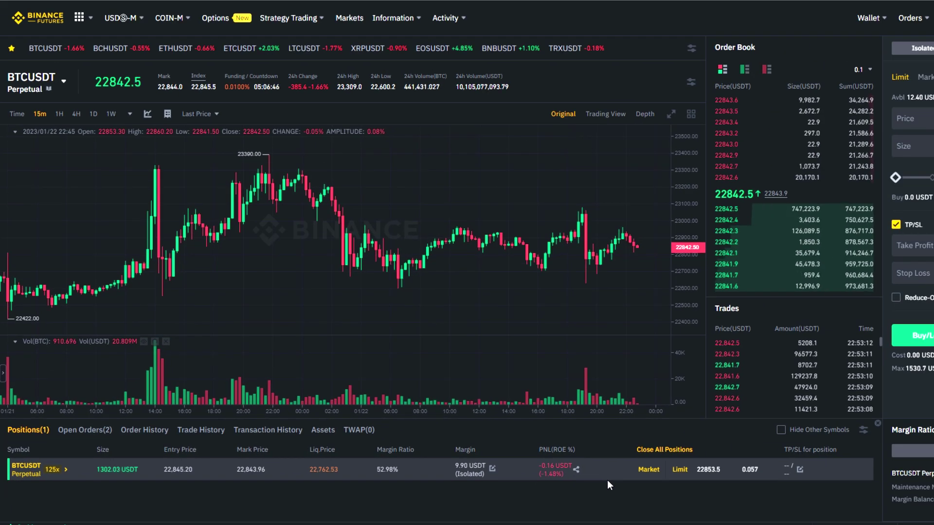
# - Enable positions in the chart display options and zoom out to show more history
pyautogui.click(168, 114)
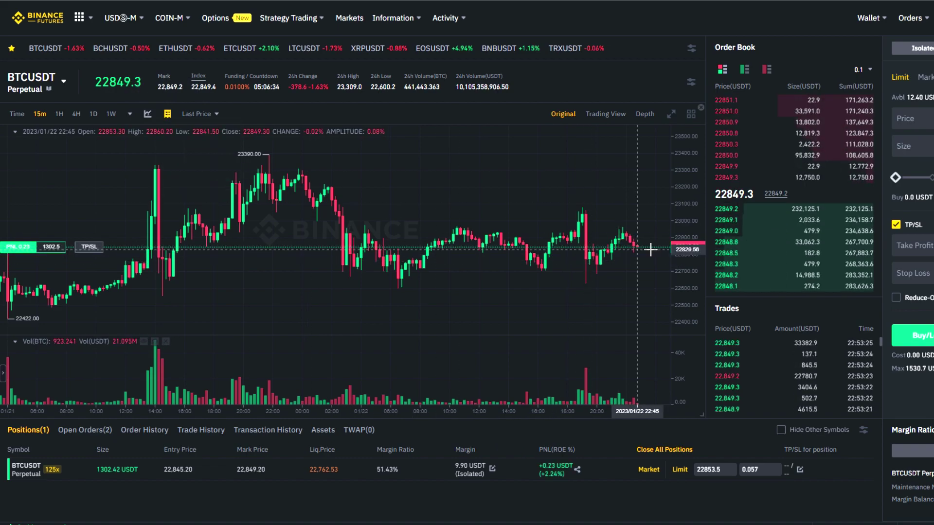
pyautogui.scroll(1, 651, 251)
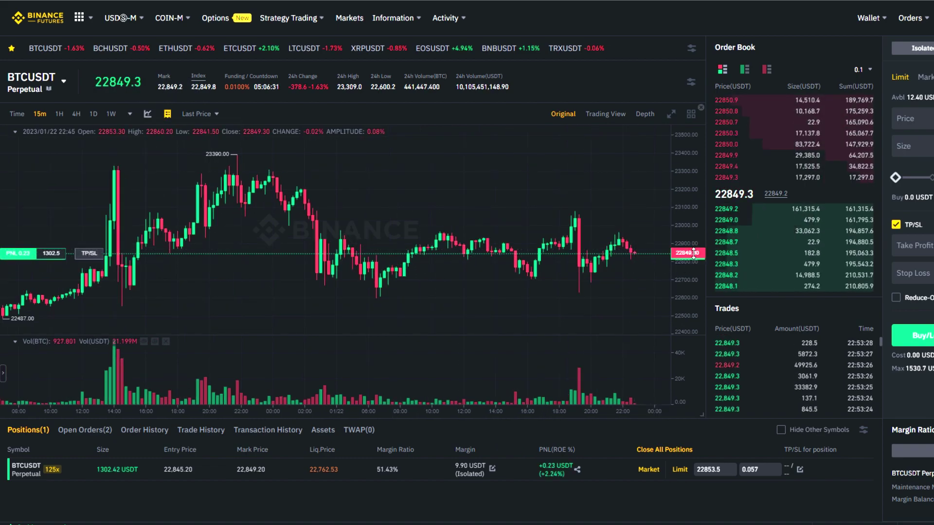
pyautogui.scroll(-3, 593, 225)
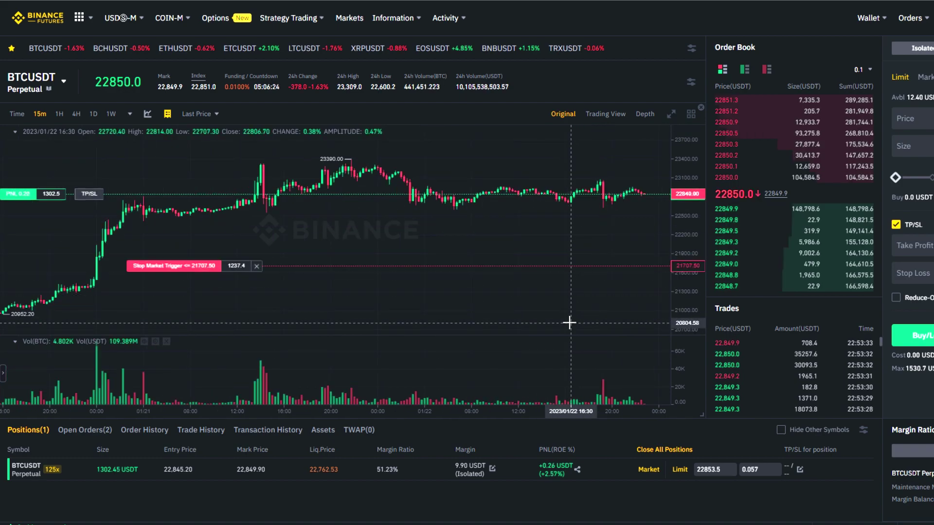
pyautogui.scroll(-2, 186, 192)
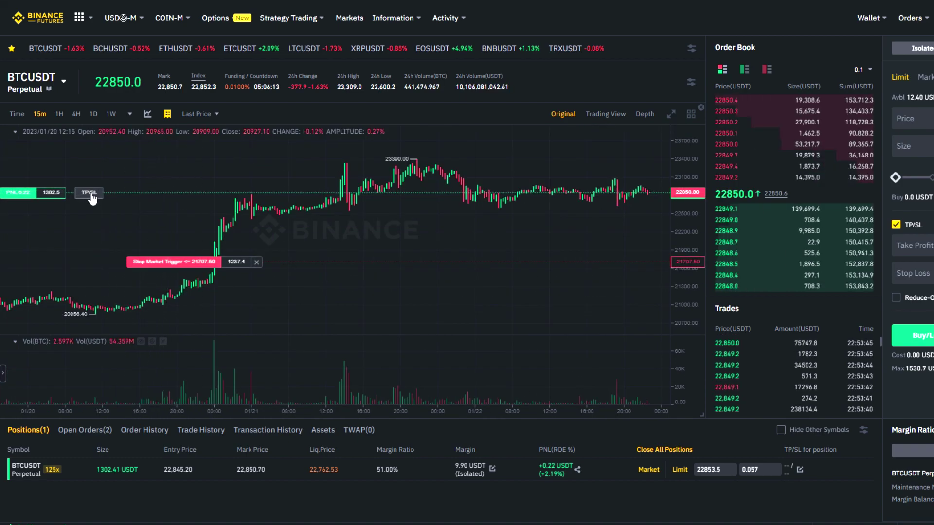
# - Set the position's take-profit to 22900 and stop-loss to 22800
pyautogui.click(90, 193)
pyautogui.click(502, 218)
pyautogui.write('22900')
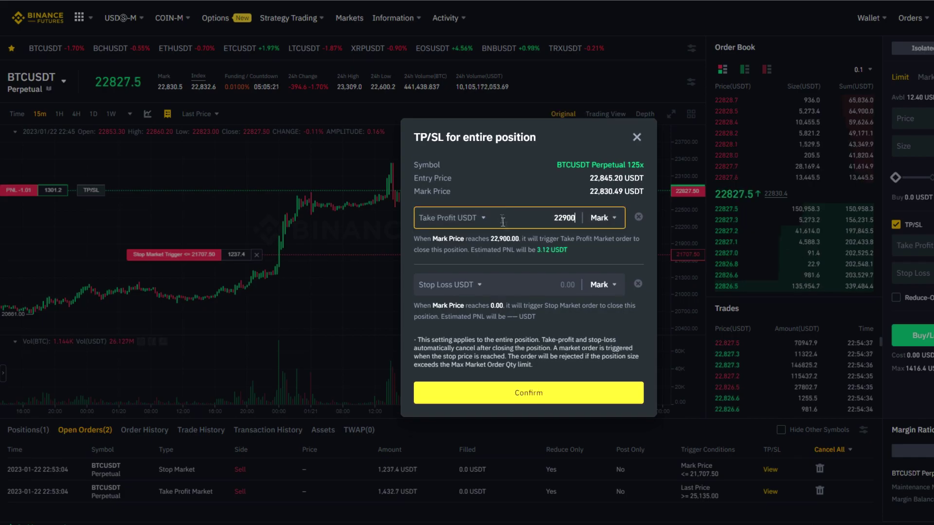
pyautogui.moveTo(537, 251); pyautogui.dragTo(574, 253)
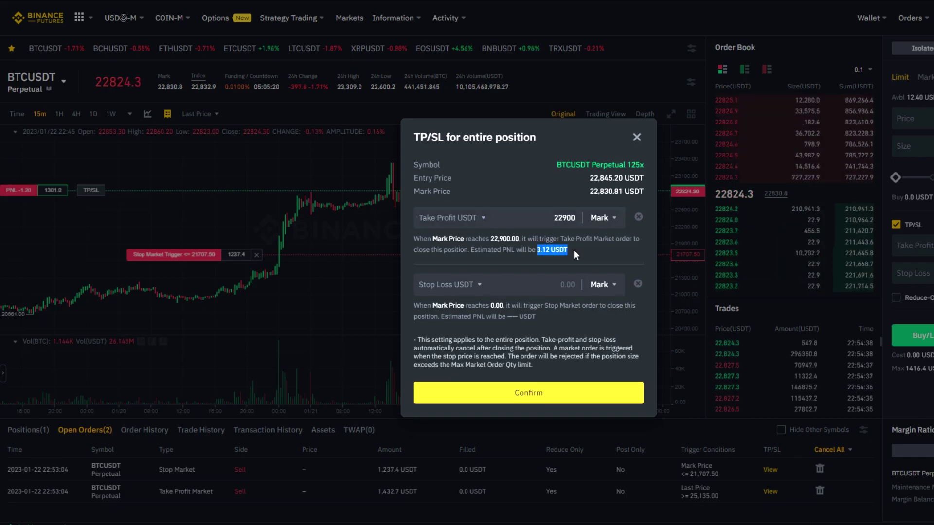
pyautogui.click(509, 283)
pyautogui.write('22800')
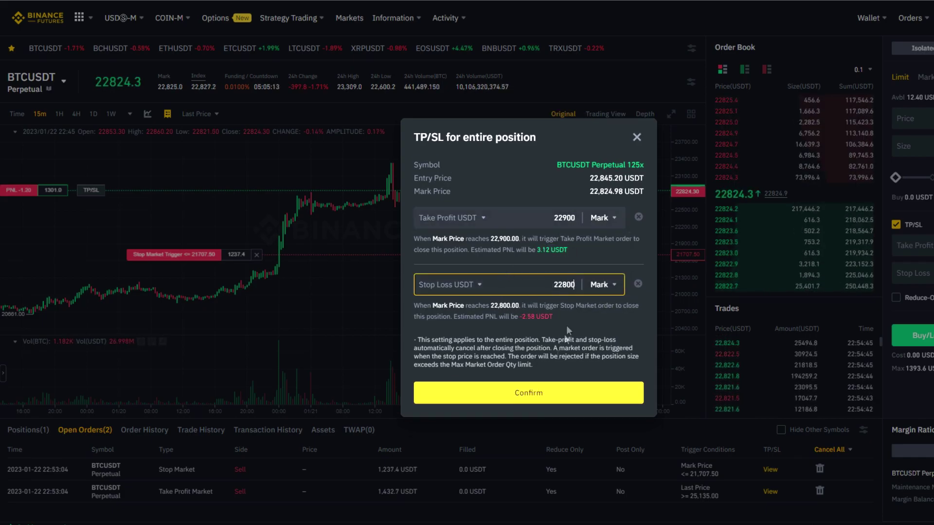
pyautogui.click(548, 393)
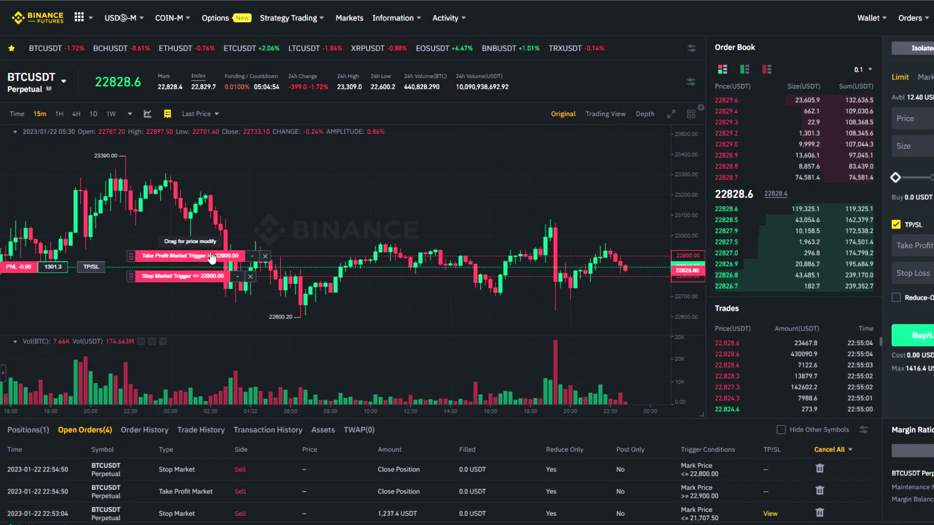
# - Drag take-profit to 23037.61 and stop-loss to 22741, then switch to 5-minute candles
pyautogui.moveTo(217, 250); pyautogui.dragTo(228, 230)
pyautogui.click(575, 346)
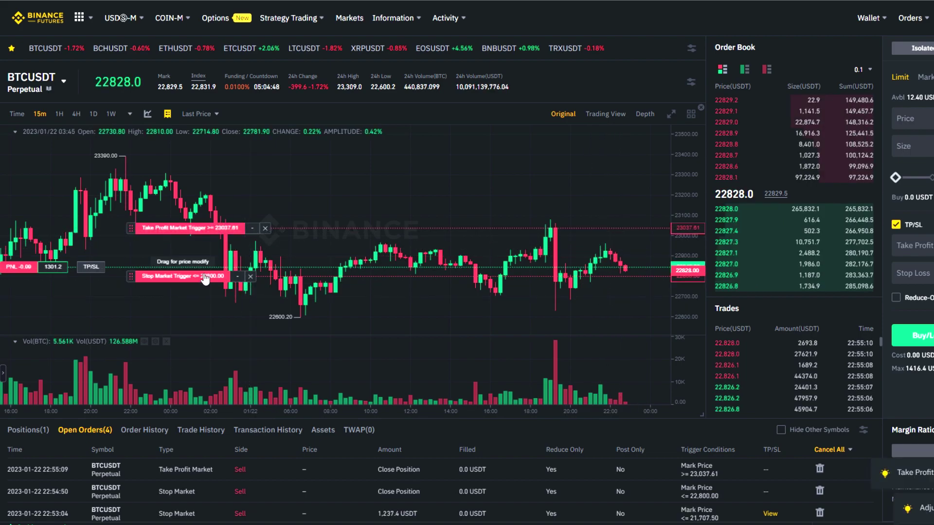
pyautogui.moveTo(198, 282); pyautogui.dragTo(205, 295)
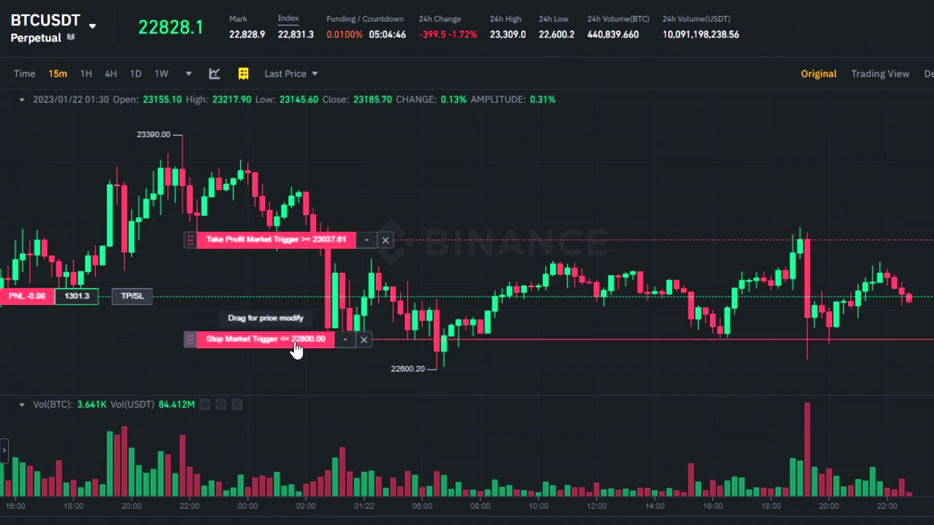
pyautogui.moveTo(297, 336); pyautogui.dragTo(319, 342)
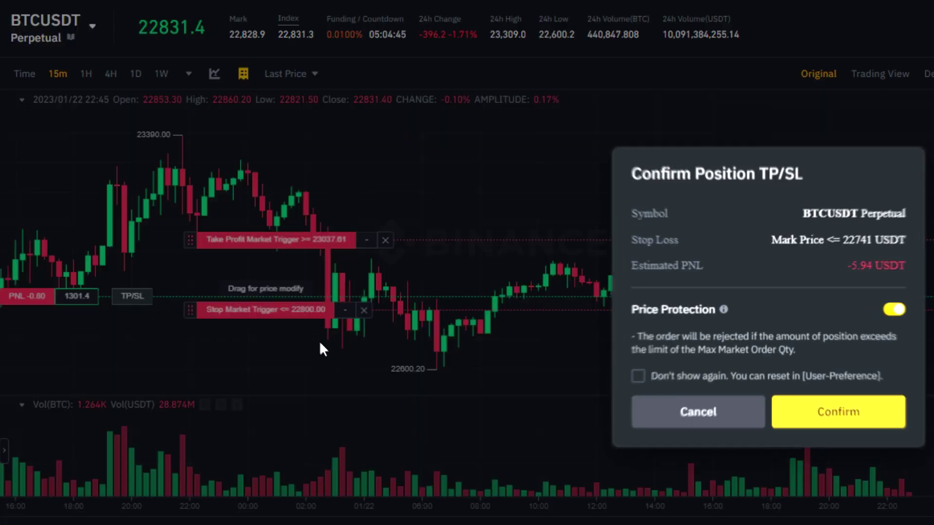
pyautogui.click(828, 421)
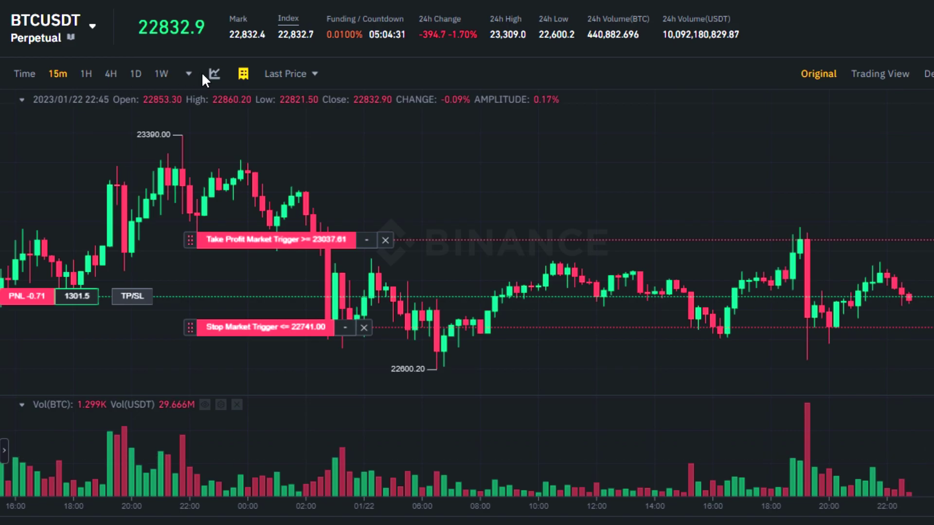
pyautogui.click(189, 74)
pyautogui.click(371, 141)
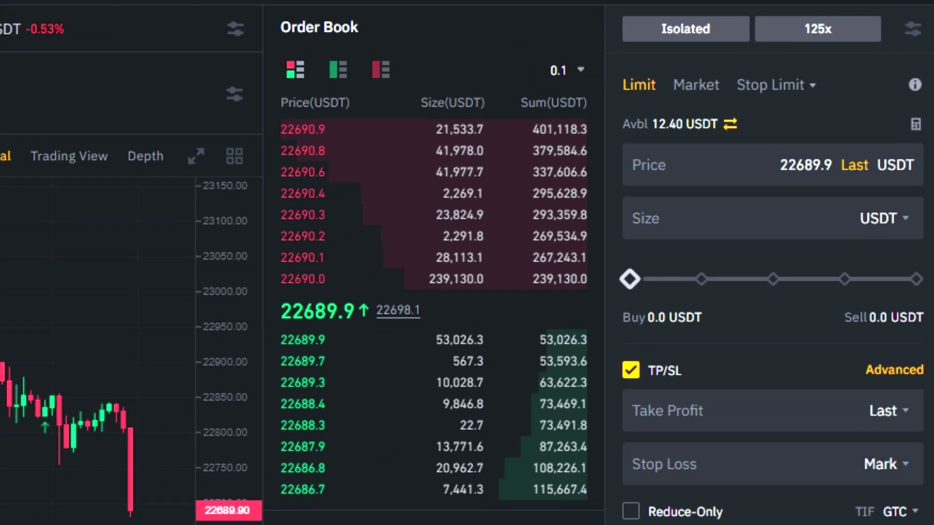
# - Open a BTCUSDT short at the last price using 100% of the available balance
pyautogui.moveTo(629, 279); pyautogui.dragTo(924, 278)
pyautogui.click(827, 165)
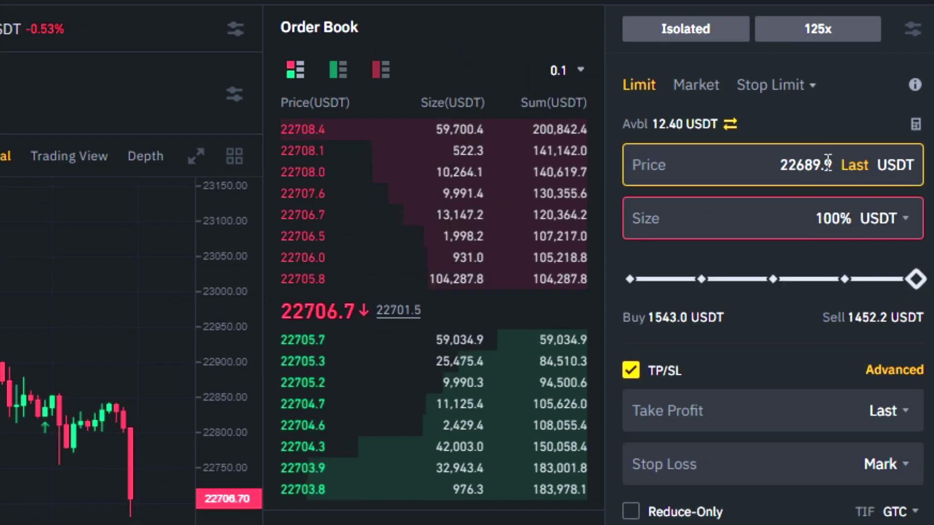
pyautogui.click(854, 165)
pyautogui.click(785, 335)
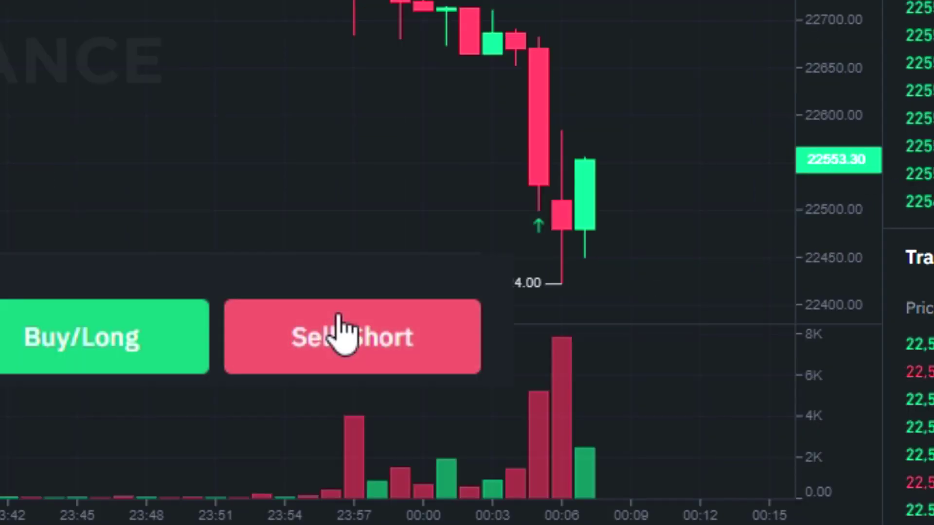
# - Close the short positions so no positions or open orders remain
pyautogui.click(397, 324)
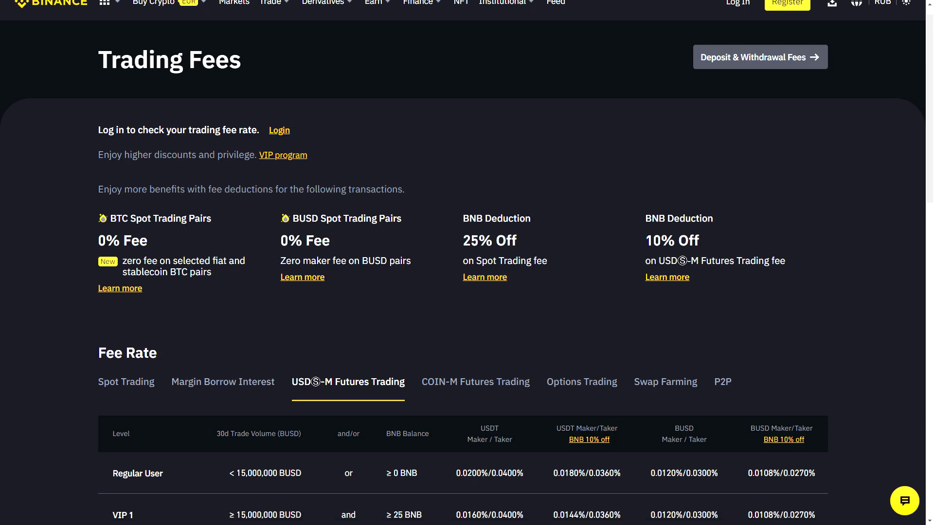
pyautogui.scroll(-3, 826, 507)
pyautogui.scroll(-2, 826, 507)
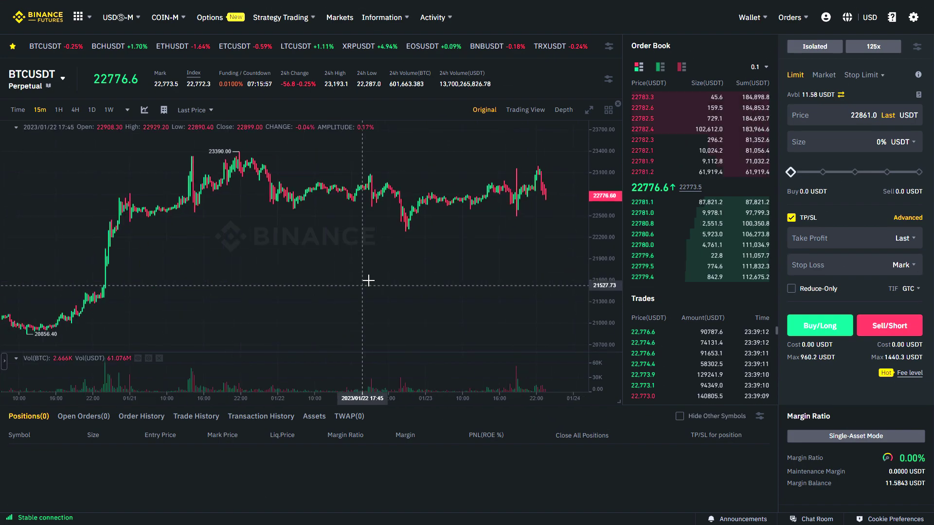
# - Overlay the MA(7), MA(25) and MA(99) moving averages on the BTCUSDT chart
pyautogui.scroll(2, 397, 314)
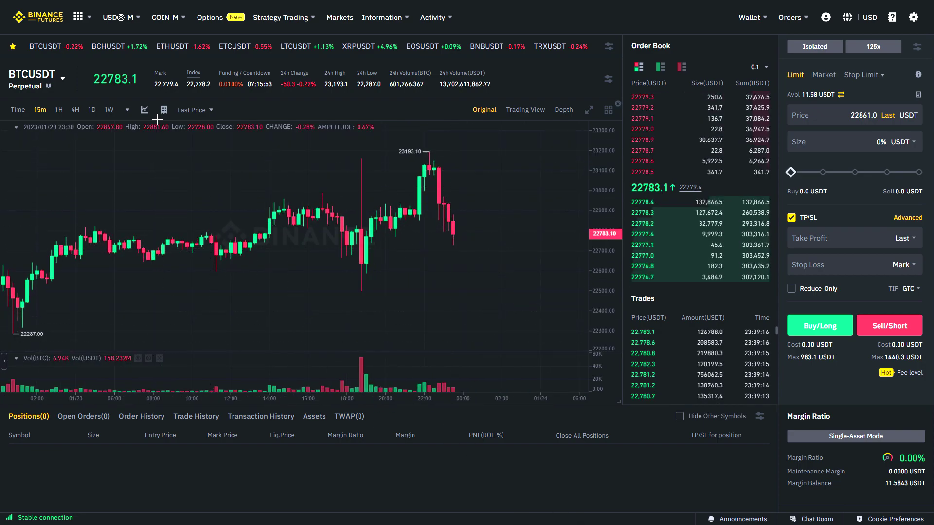
pyautogui.click(145, 110)
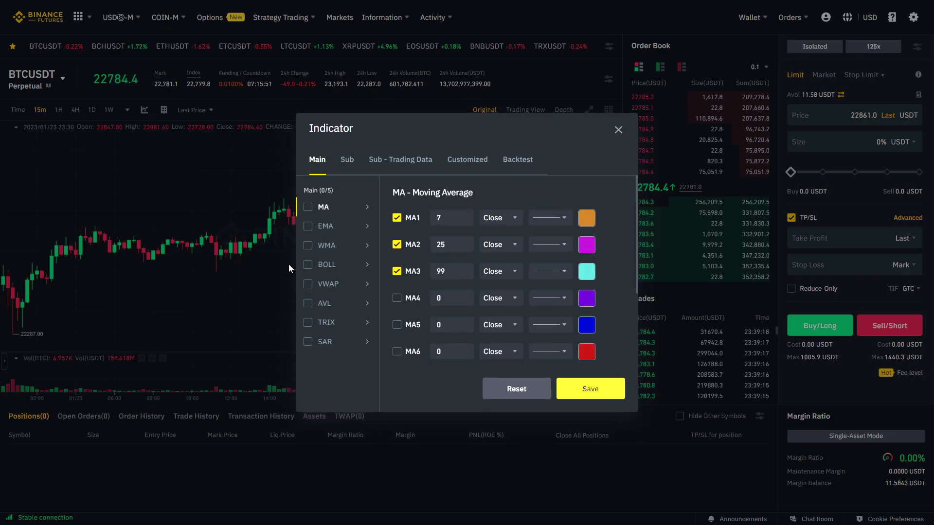
pyautogui.click(308, 207)
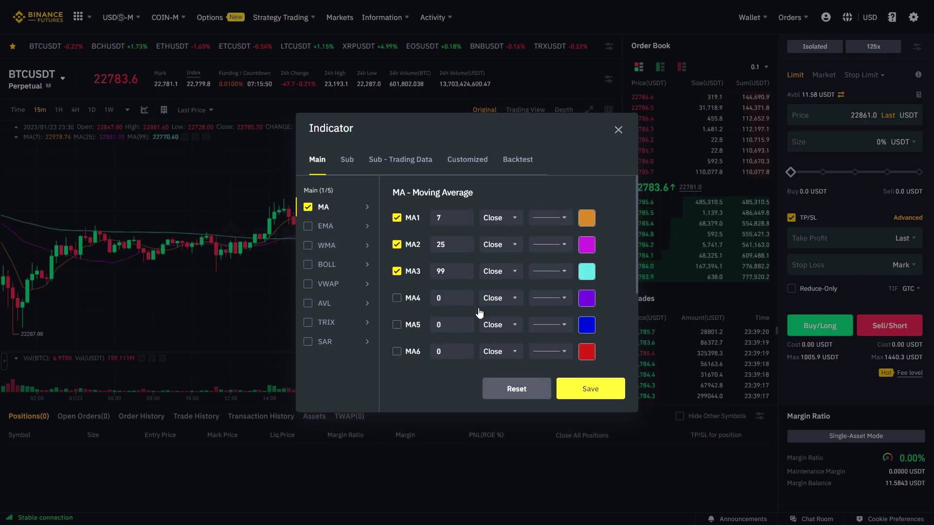
pyautogui.click(602, 392)
# - Overlay the BOLL(21, 2) Bollinger Bands on the BTCUSDT chart
pyautogui.click(145, 110)
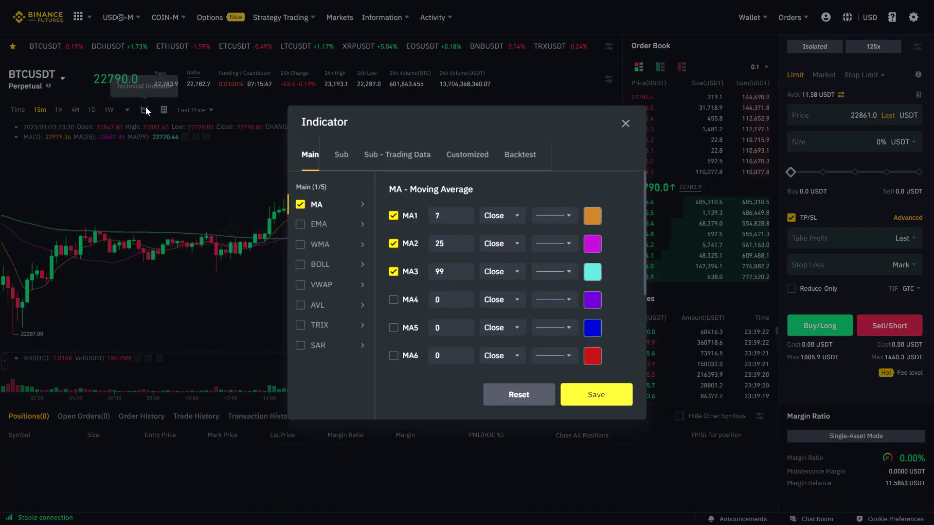
pyautogui.click(308, 265)
pyautogui.click(618, 397)
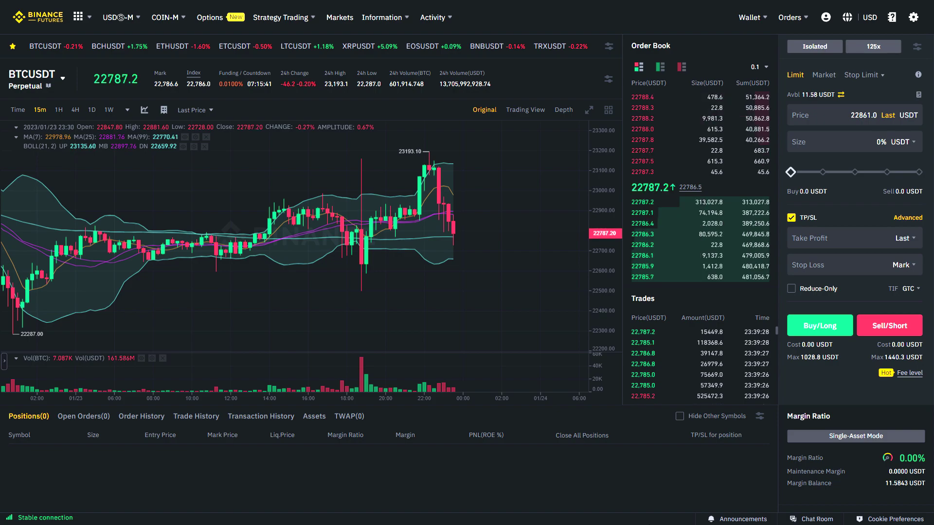
pyautogui.scroll(2, 431, 269)
pyautogui.scroll(-2, 442, 248)
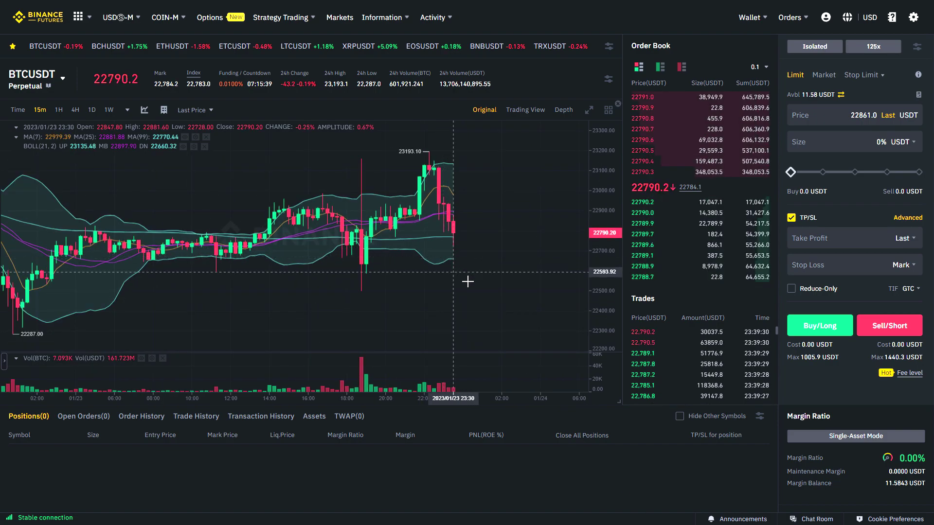